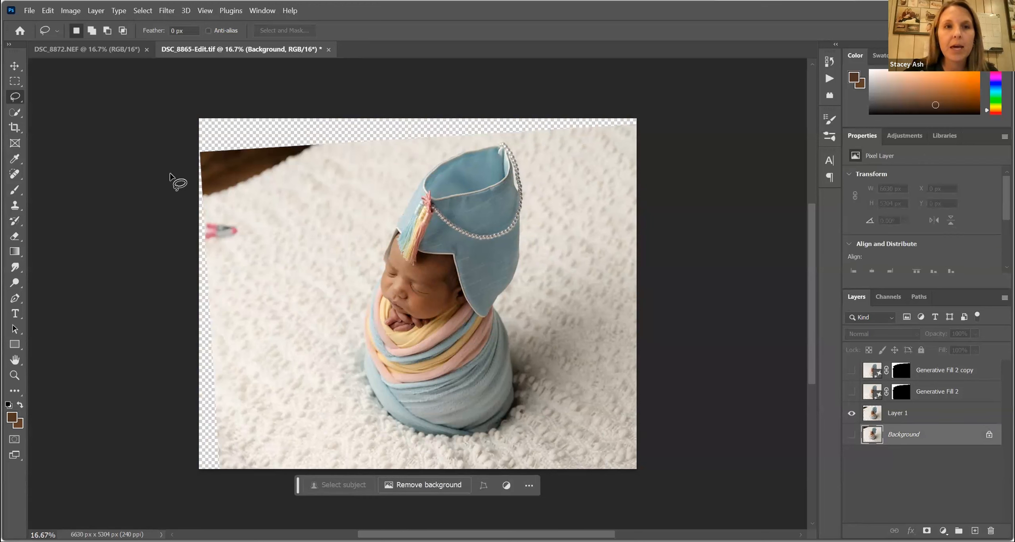
- On Layer 1, lasso the empty edges, dark corner and pink clip along the photo's top and left, and run Generative Fill without a prompt
left_click(873, 414)
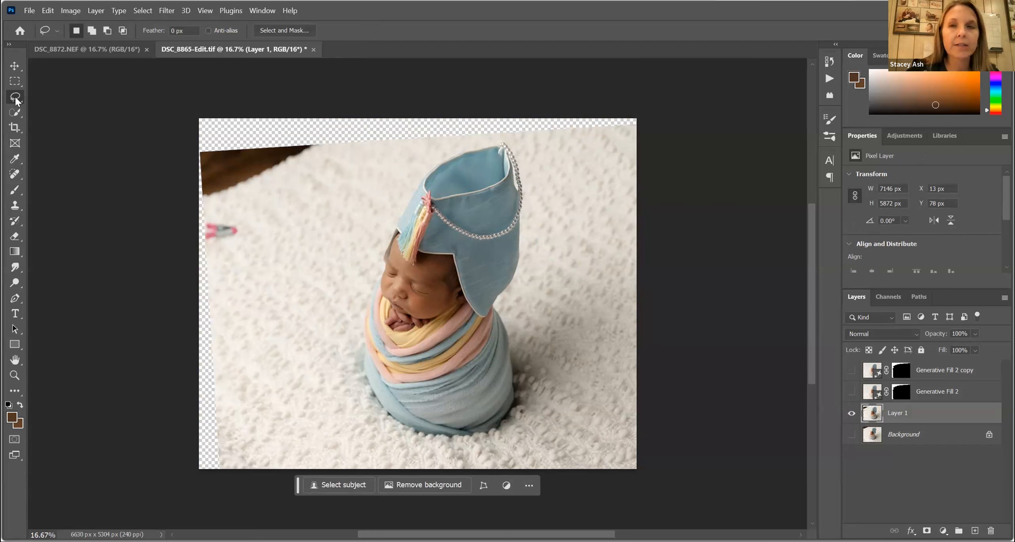
mouse_move(190, 109)
left_mouse_down()
mouse_move(166, 313)
mouse_move(181, 473)
left_mouse_up()
left_click_drag(238, 458, 229, 260)
mouse_move(240, 198)
left_mouse_down()
mouse_move(447, 146)
mouse_move(657, 132)
mouse_move(557, 5)
mouse_move(154, 8)
mouse_move(125, 73)
mouse_move(148, 483)
left_mouse_up()
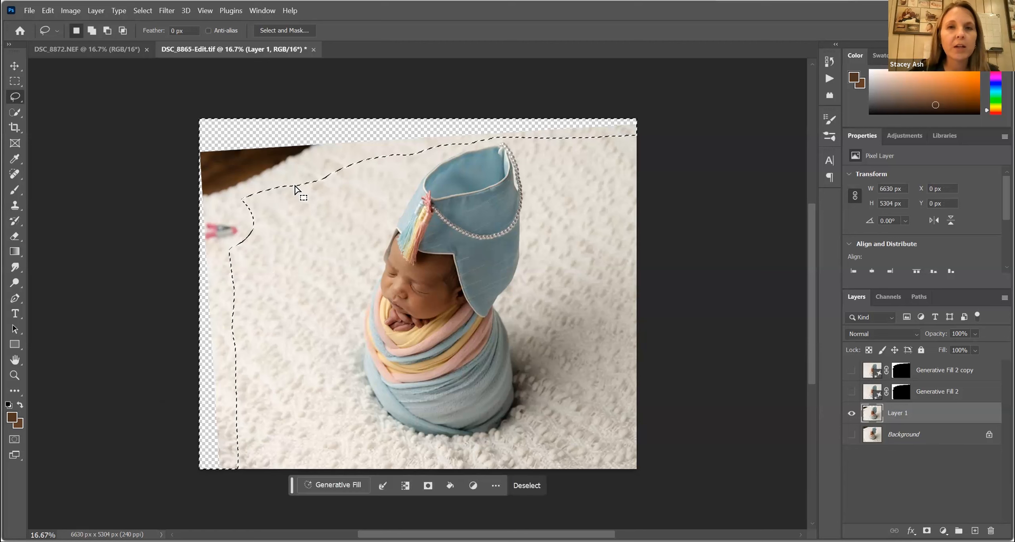
left_click(332, 486)
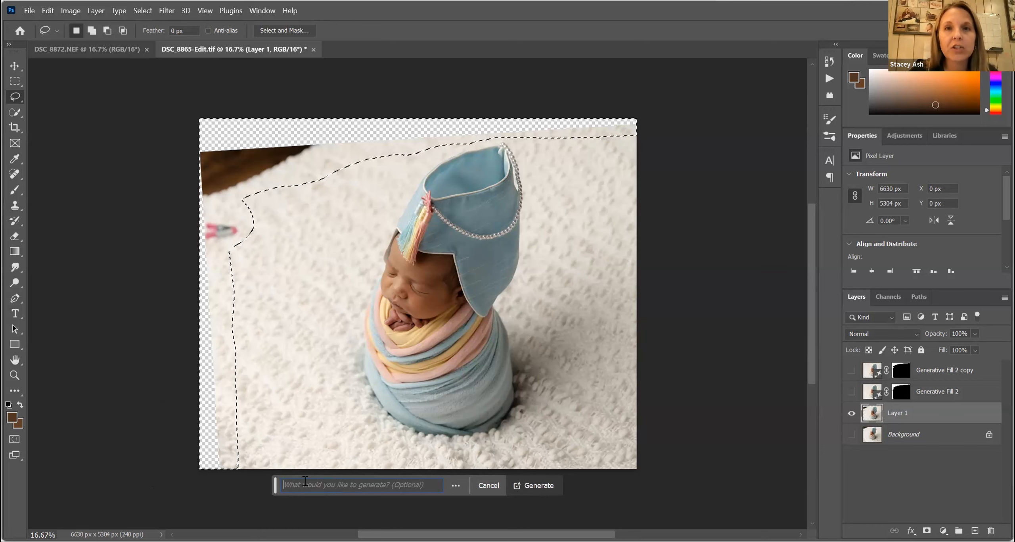
left_click(539, 486)
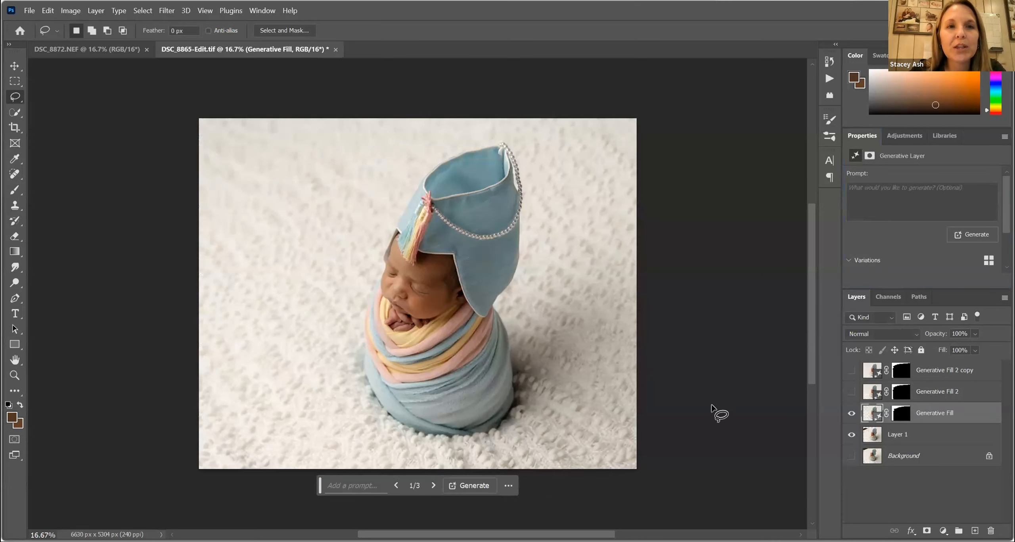
- Show the Generative Fill 2 layer and delete the Generative Fill 2 copy layer
left_click(853, 392)
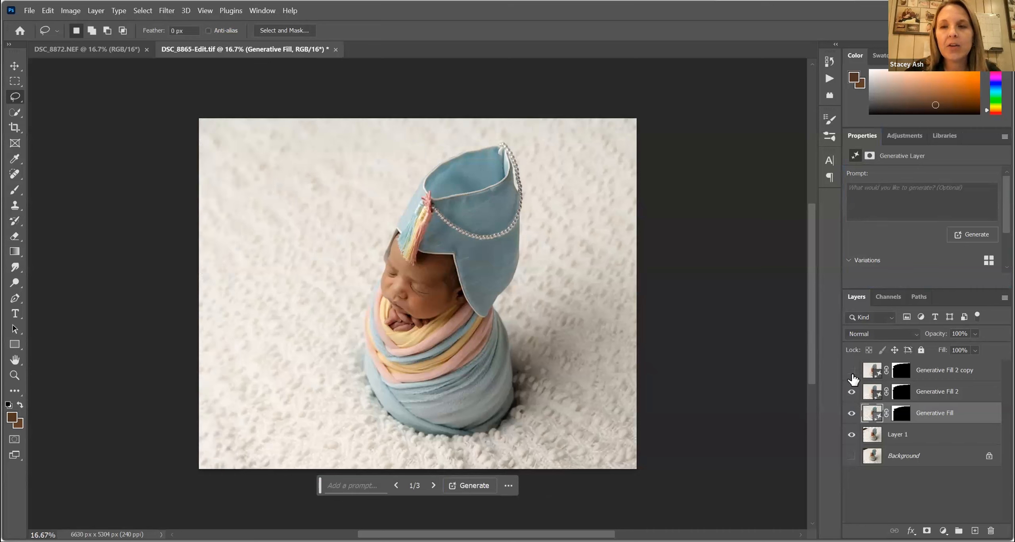
left_click(852, 370)
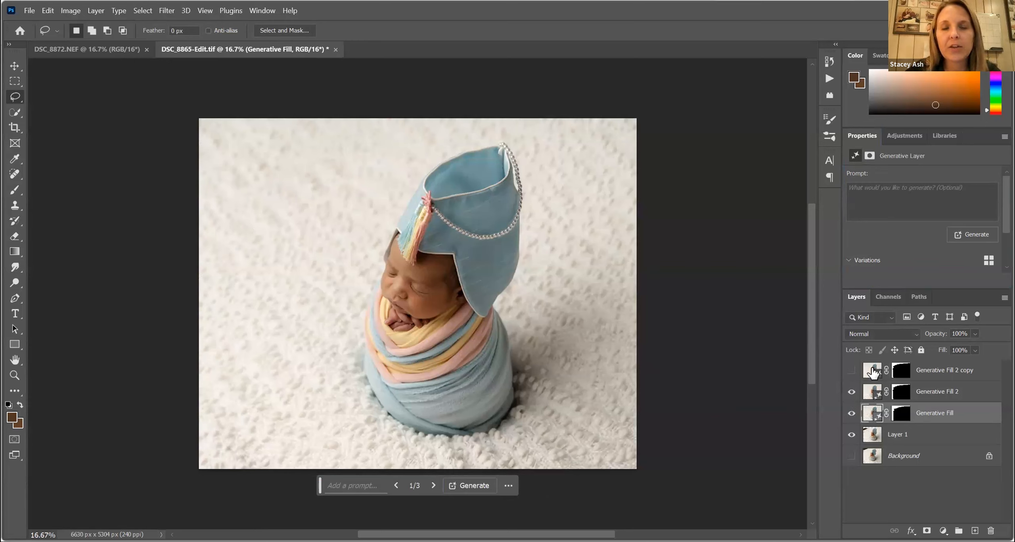
left_click(873, 373)
key("Delete")
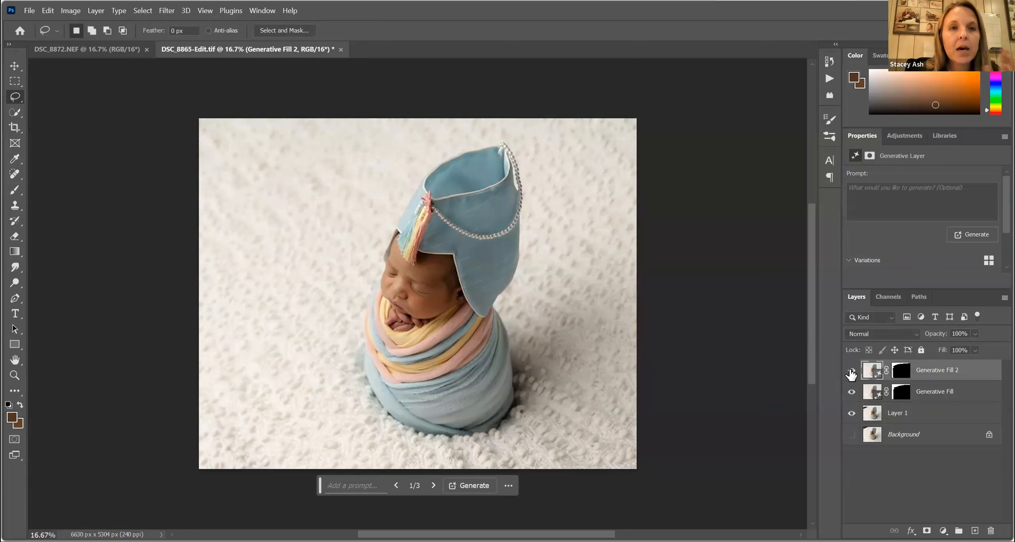
- Compare the two background fills by repeatedly hiding and showing the Generative Fill 2 layer
left_click(852, 370)
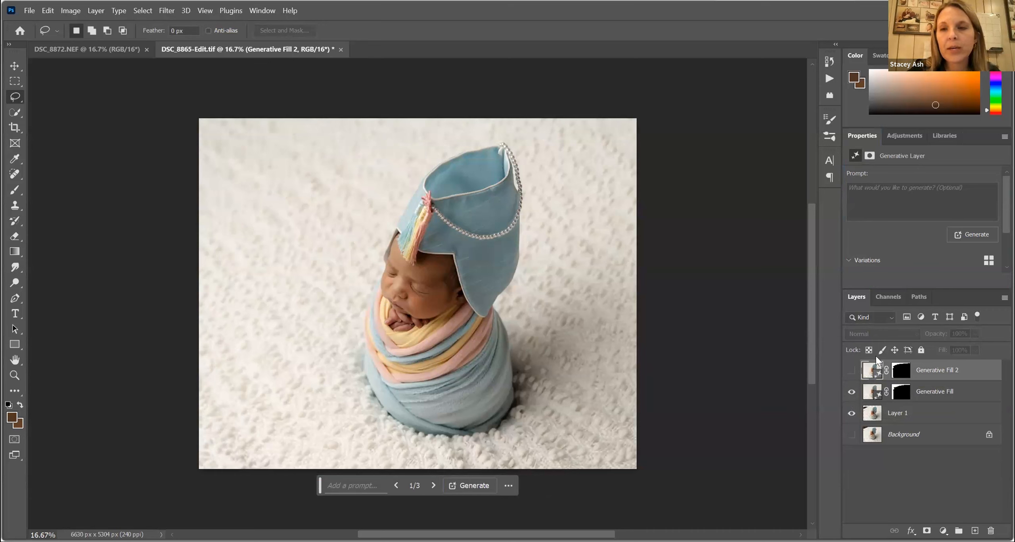
left_click(852, 370)
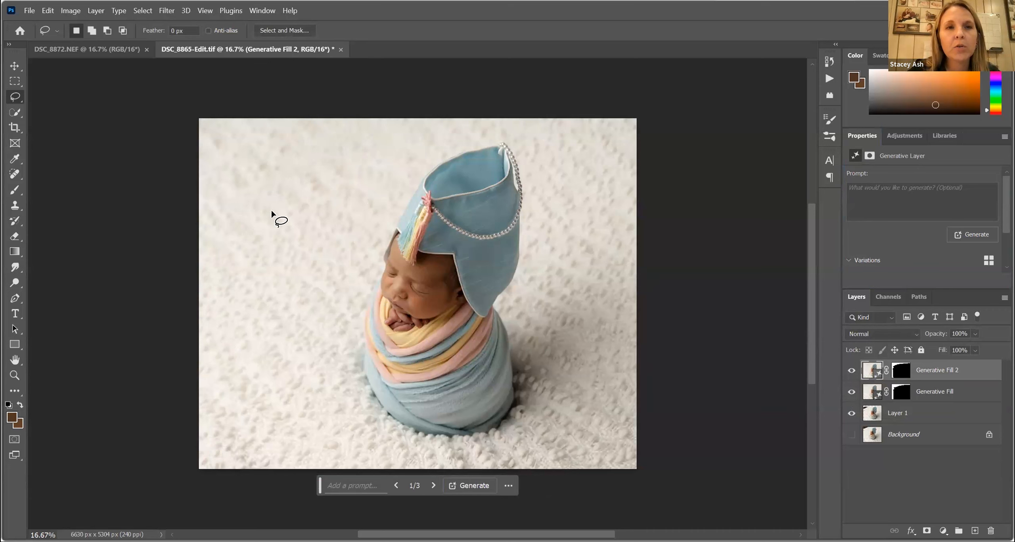
left_click(853, 371)
left_click(852, 370)
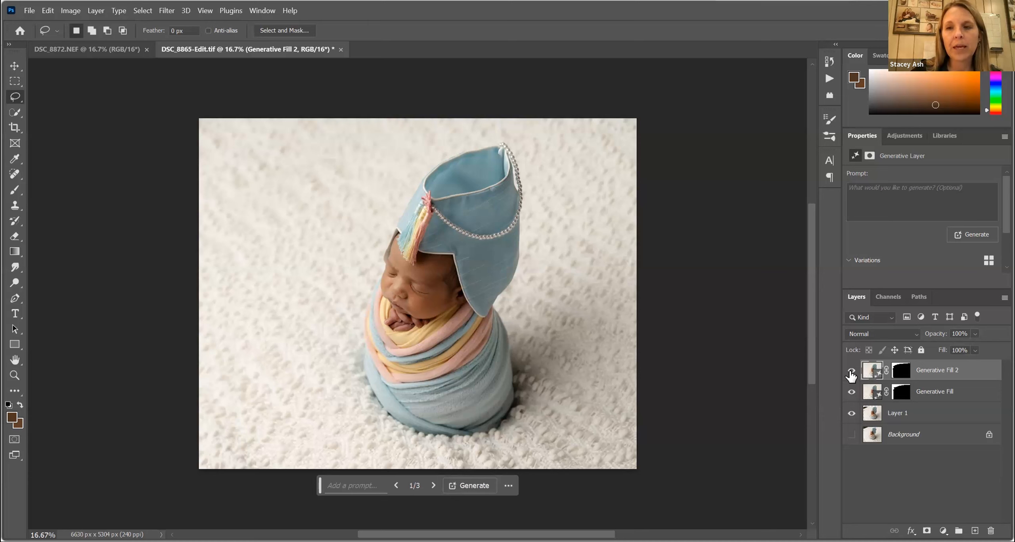
left_click(852, 374)
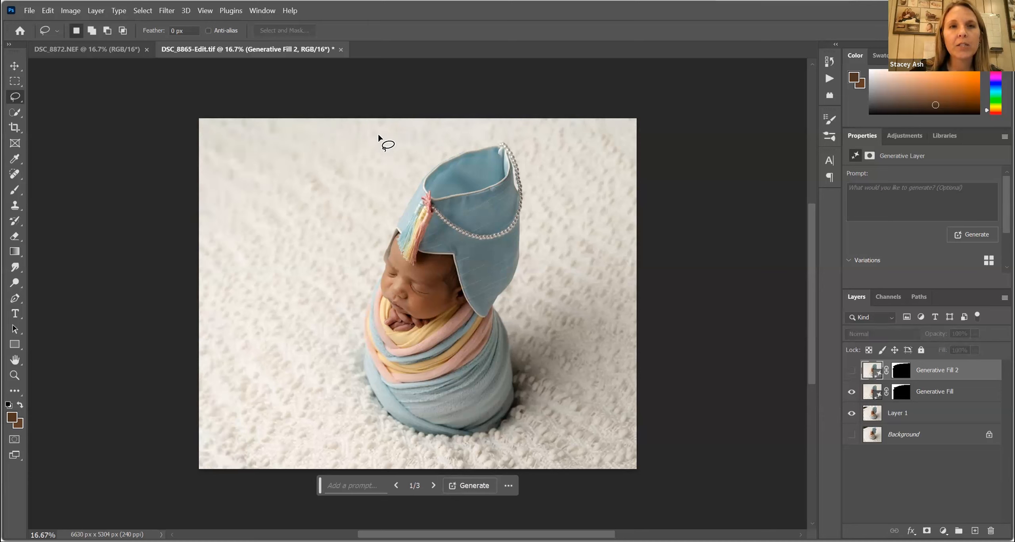
left_click(853, 372)
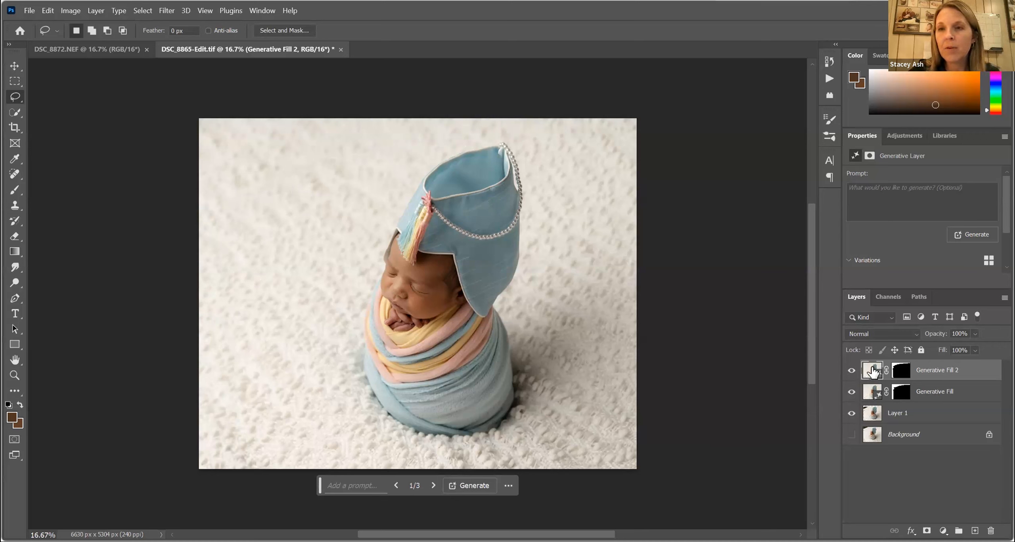
- In DSC_8872.NEF, duplicate the Background layer, lasso the dark upper-left corner tightly and run Generative Fill on it without a prompt
left_click(126, 55)
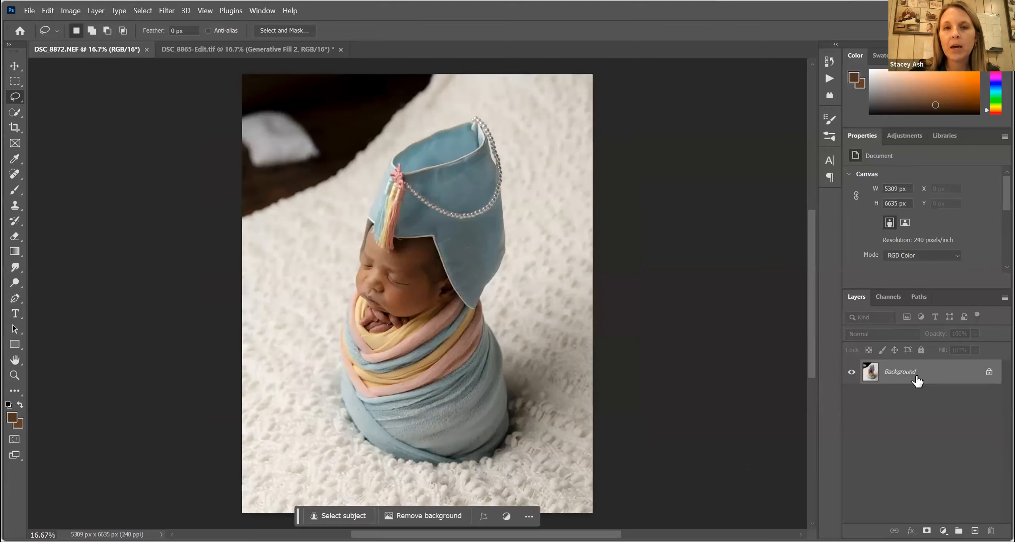
key("ctrl+j")
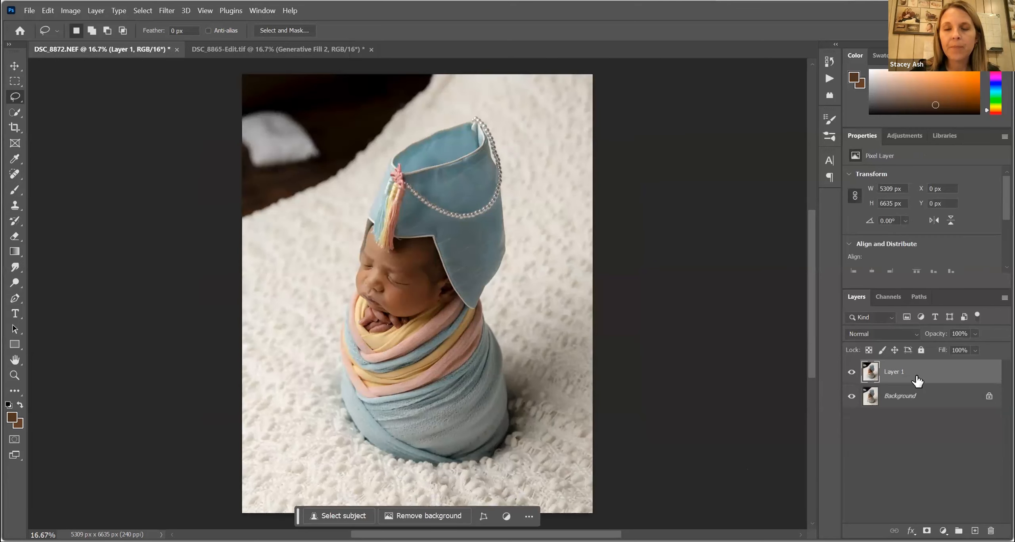
mouse_move(231, 65)
left_mouse_down()
mouse_move(227, 230)
mouse_move(334, 191)
mouse_move(474, 66)
mouse_move(478, 37)
mouse_move(248, 16)
left_mouse_up()
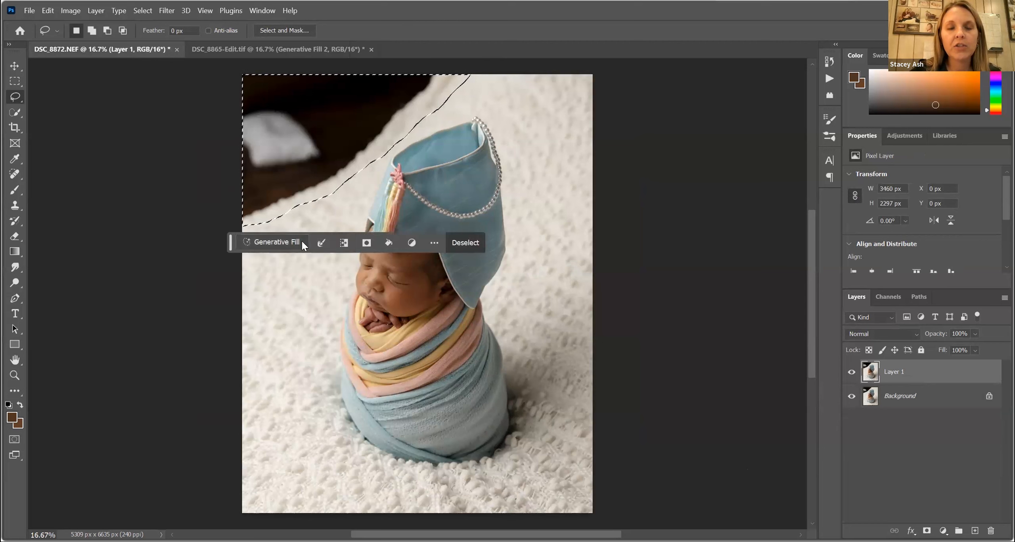
left_click(303, 243)
left_click(480, 243)
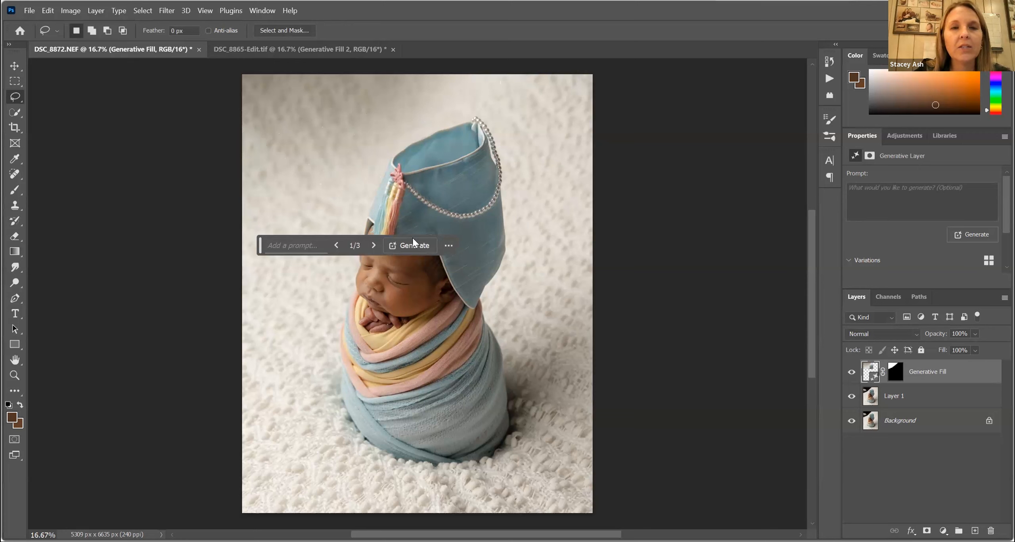
- Review the generated variations of the corner fill and return to the first one
left_click(373, 245)
left_click(373, 245)
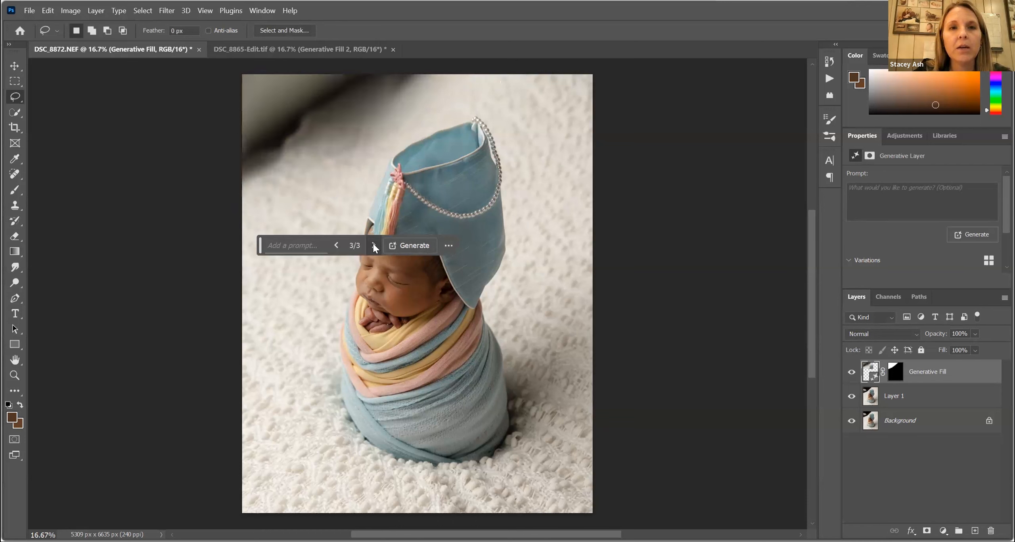
left_click(373, 245)
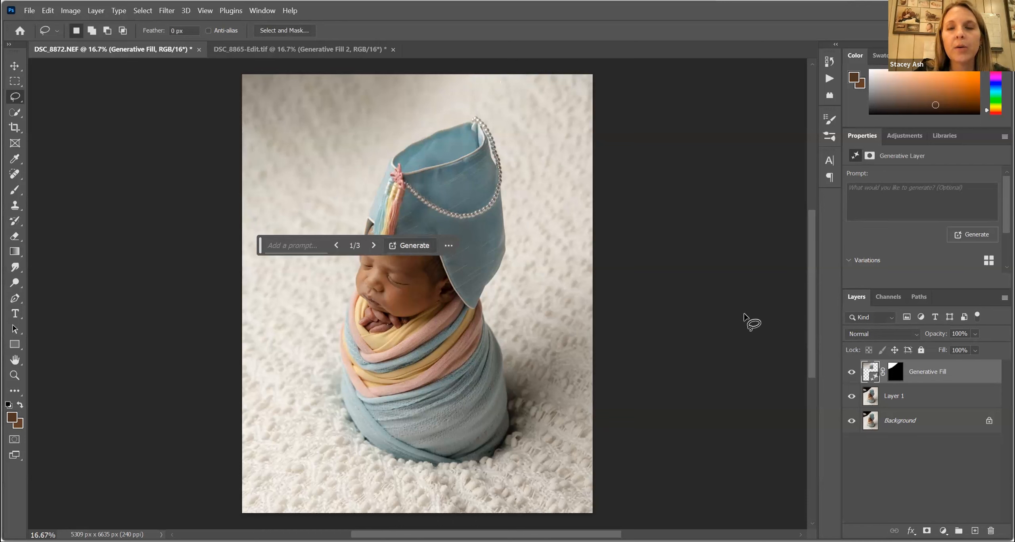
- Hide the Generative Fill layer, lasso a larger upper-left area of Layer 1 following the hat and face, and run Generative Fill without a prompt
left_click(852, 371)
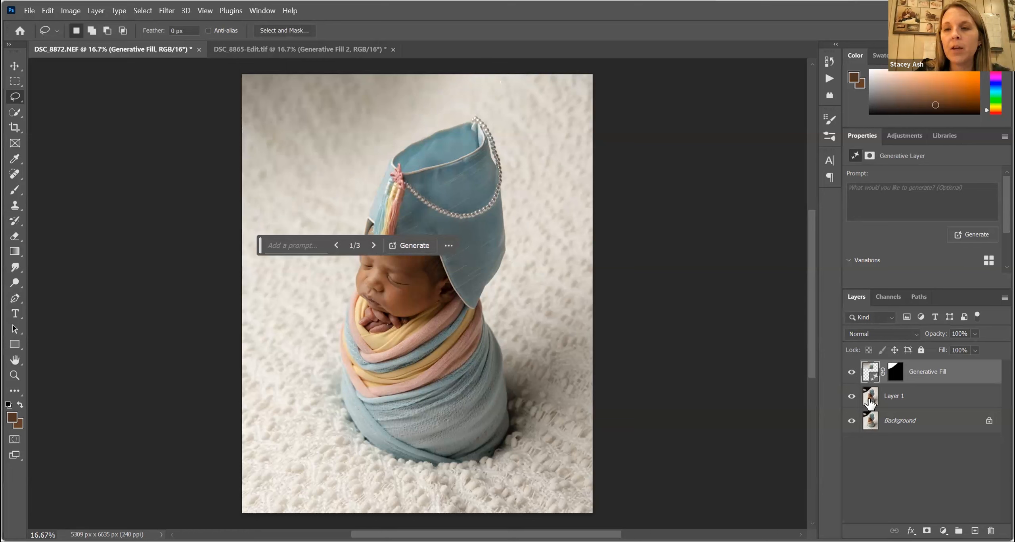
left_click(870, 405)
left_click_drag(224, 74, 227, 298)
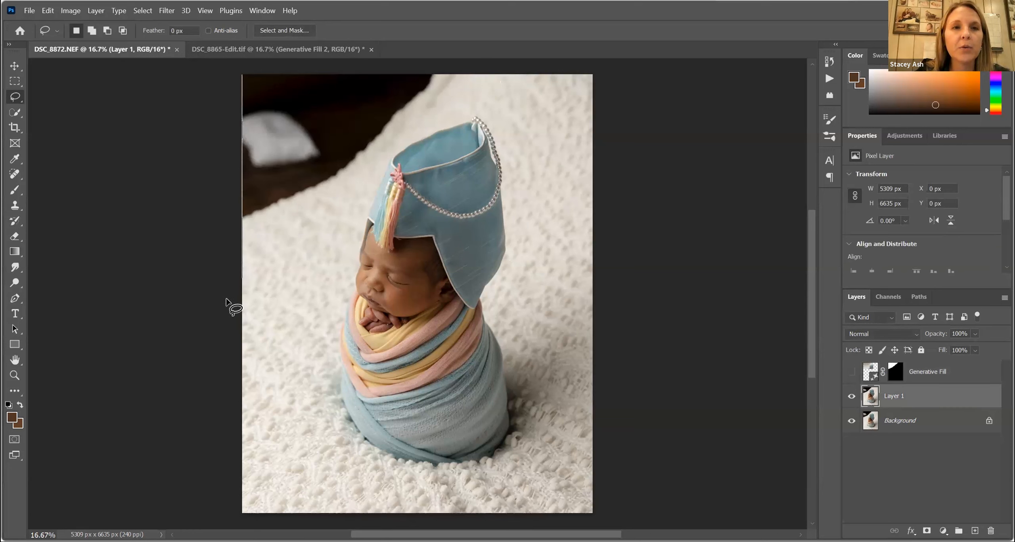
mouse_move(318, 279)
left_mouse_down()
mouse_move(370, 173)
mouse_move(438, 124)
left_mouse_up()
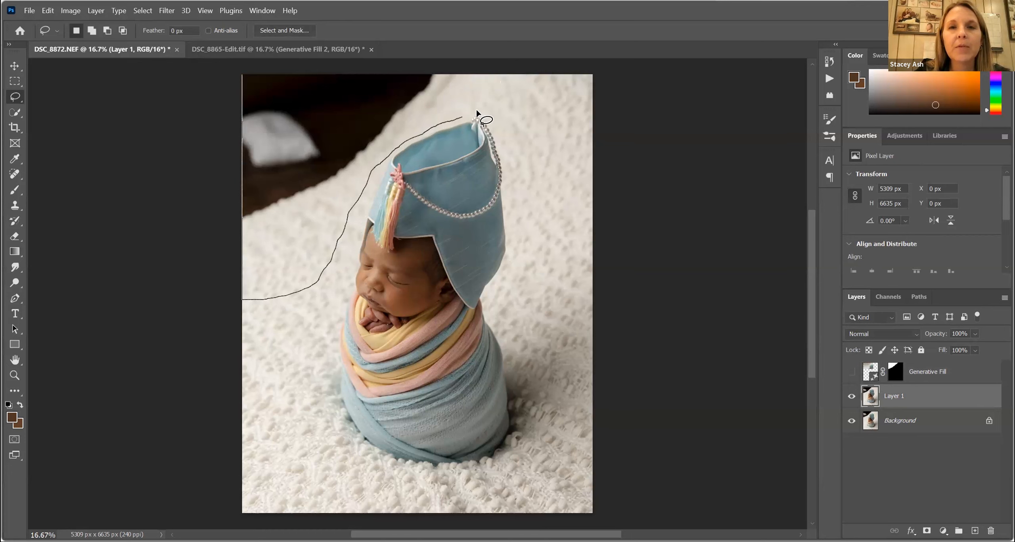
mouse_move(514, 115)
left_mouse_down()
mouse_move(555, 51)
mouse_move(238, 66)
left_mouse_up()
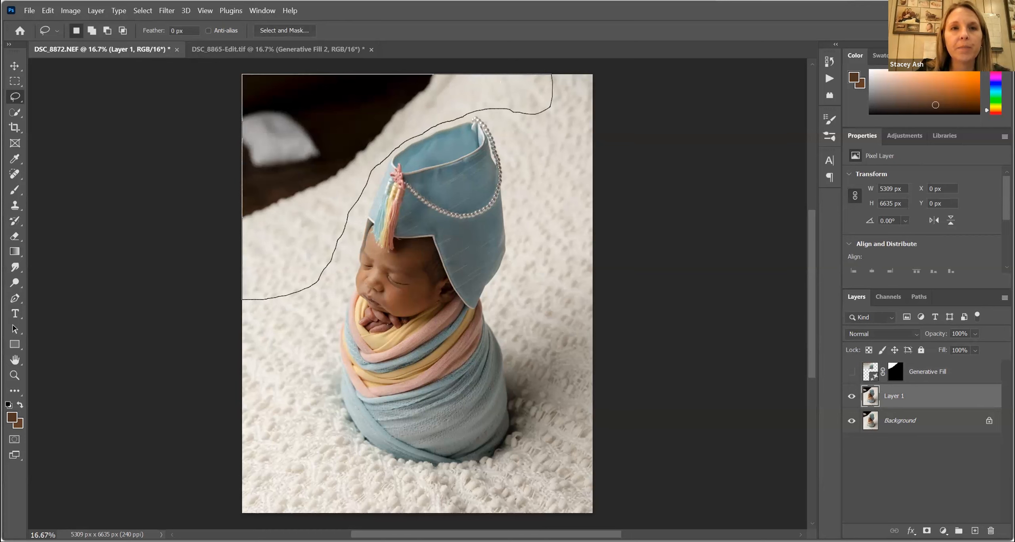
left_click_drag(185, 4, 188, 6)
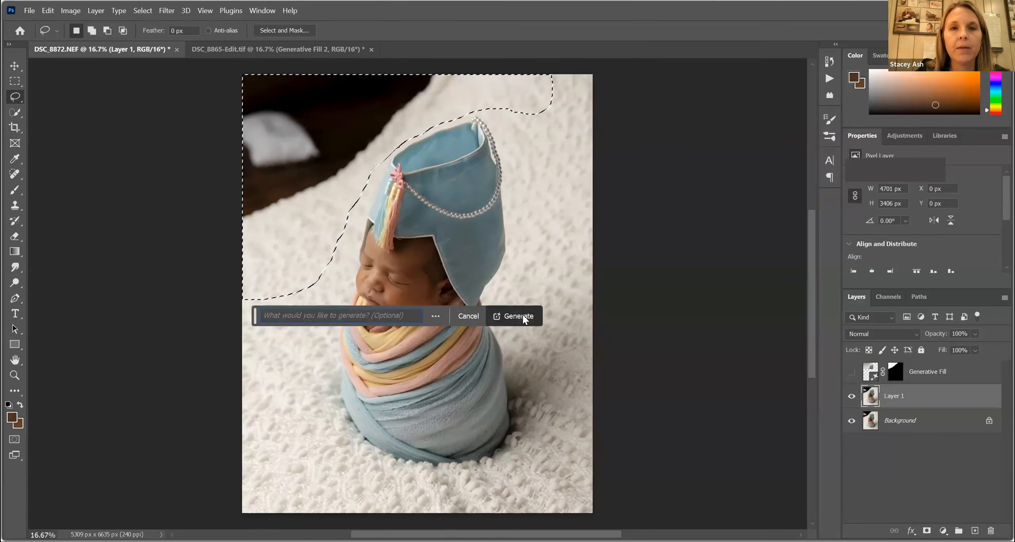
left_click(518, 316)
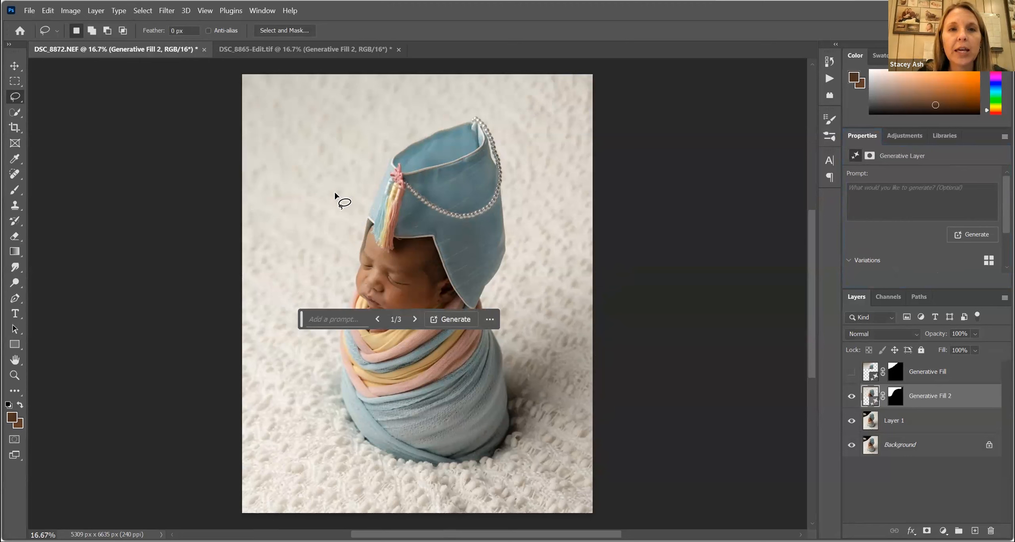
- Review the variations of the larger background fill and return to variation 1
left_click(414, 316)
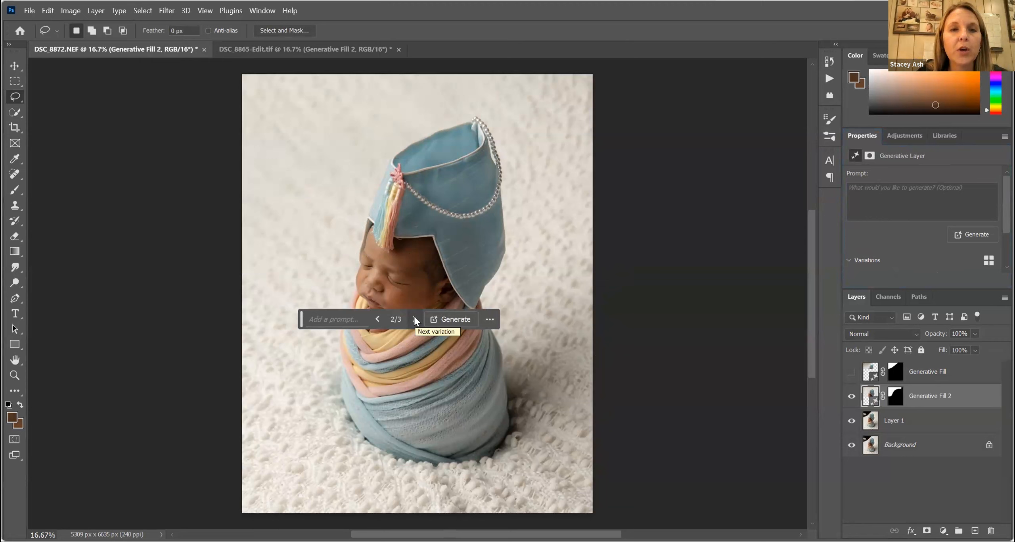
left_click(414, 316)
left_click(414, 316)
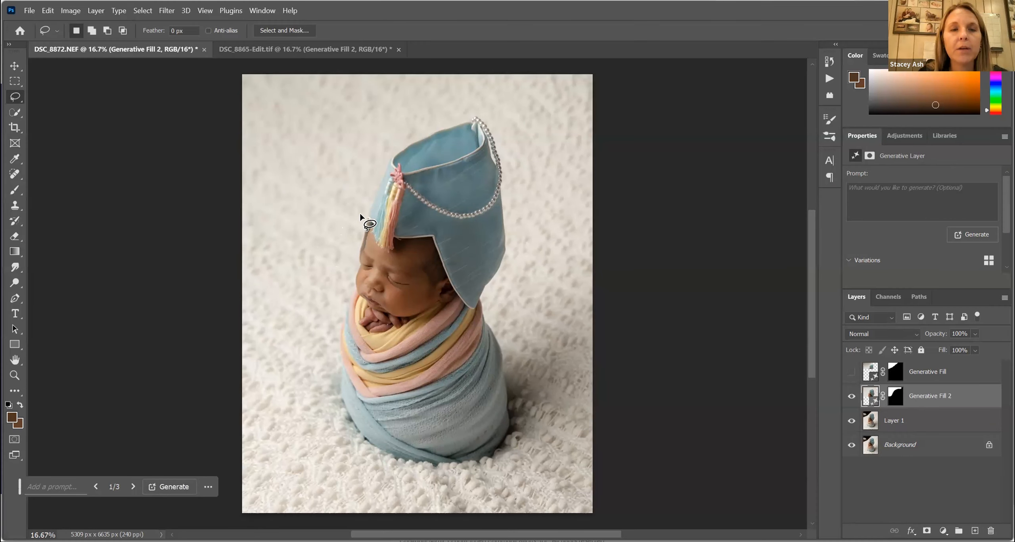
- In DSC_8865-Edit.tif, lasso a small apple shape on the blanket beside the baby and run Generative Fill with the prompt "apple"
left_click(306, 49)
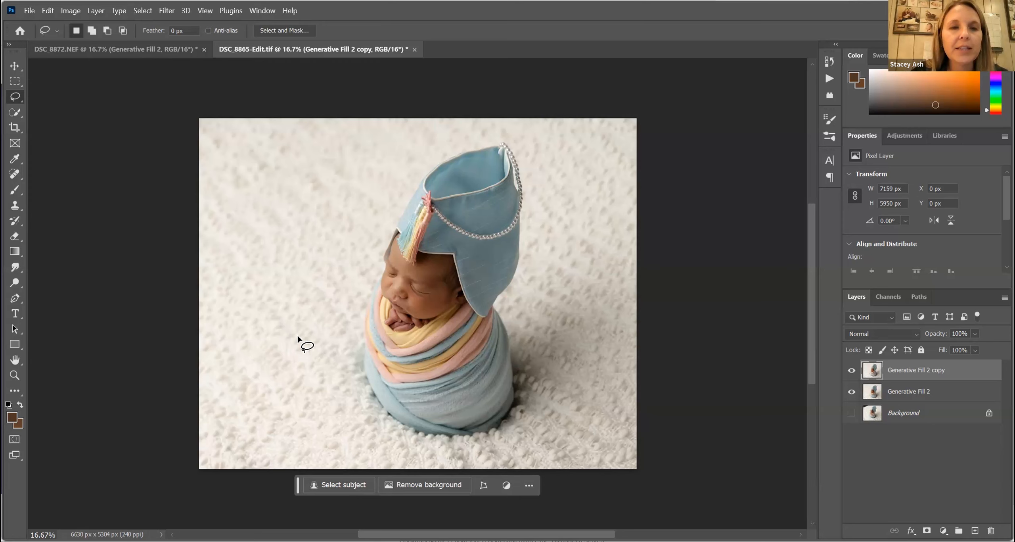
key("ctrl+shift+a")
mouse_move(281, 373)
left_mouse_down()
mouse_move(300, 373)
mouse_move(327, 337)
mouse_move(302, 316)
mouse_move(302, 332)
left_mouse_up()
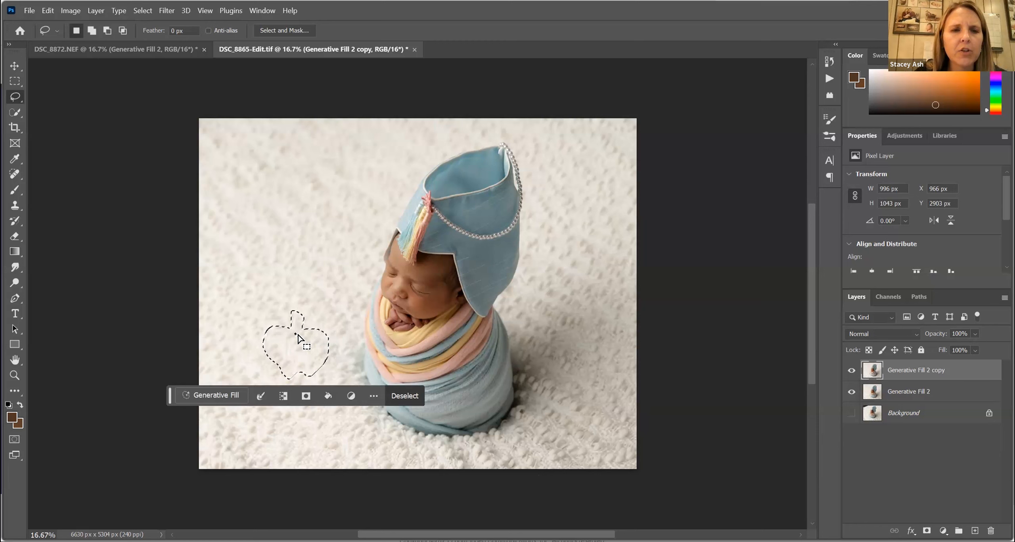
left_click(295, 317)
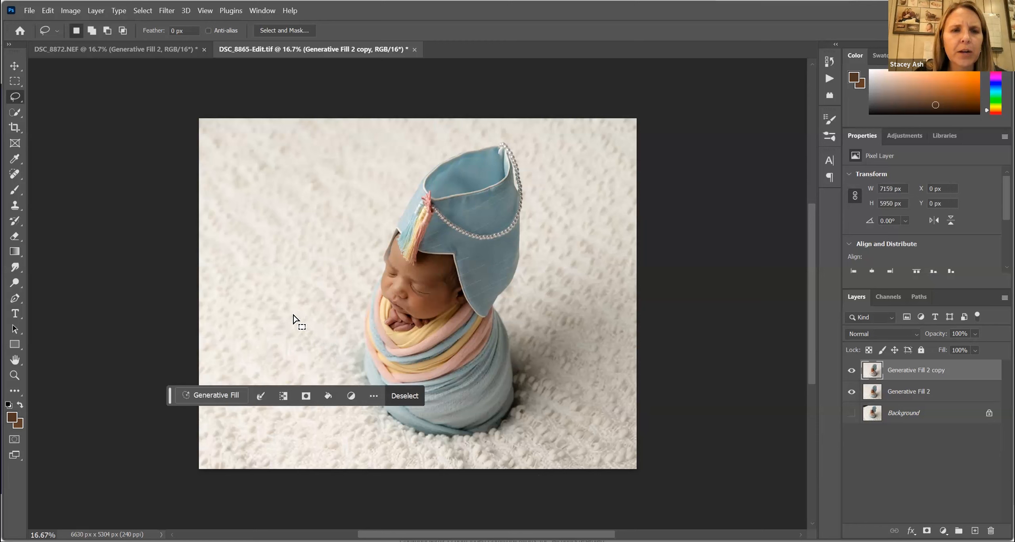
mouse_move(291, 322)
left_mouse_down()
mouse_move(322, 319)
mouse_move(323, 351)
left_mouse_up()
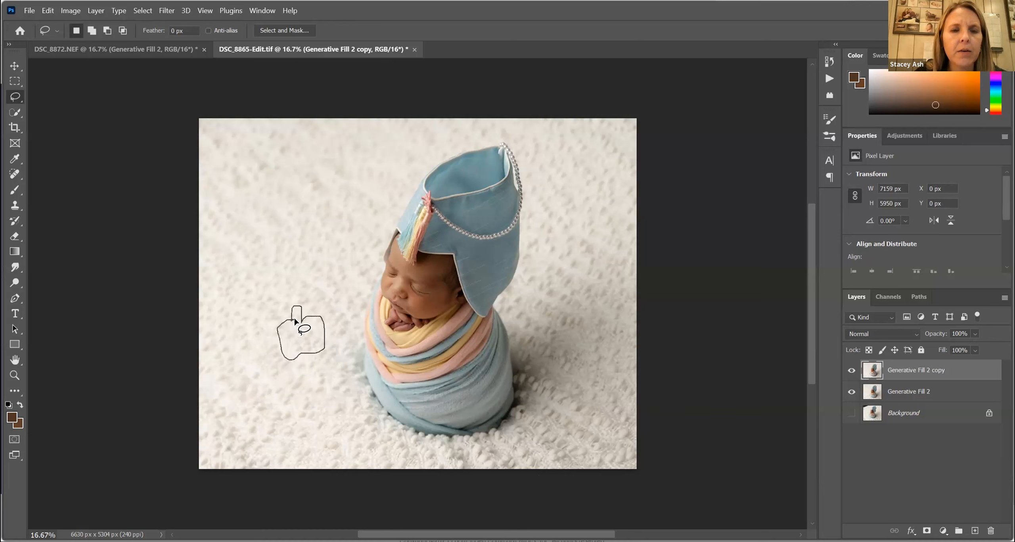
left_click_drag(294, 320, 295, 321)
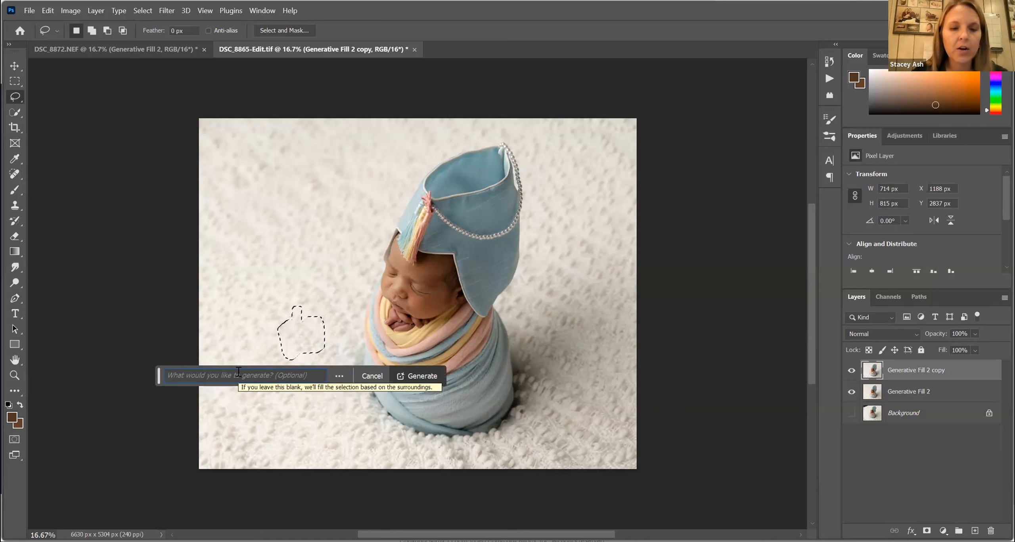
type("apple")
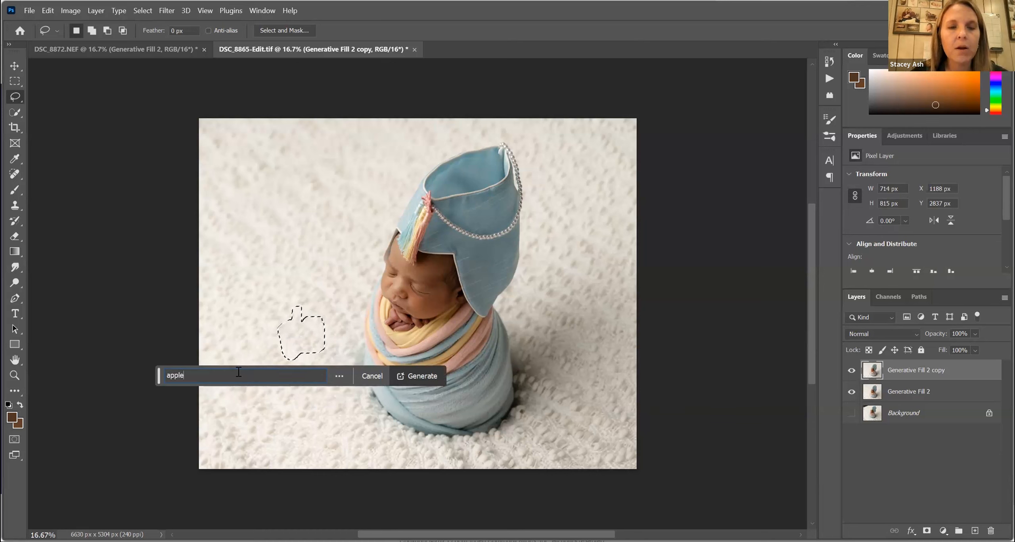
left_click(424, 376)
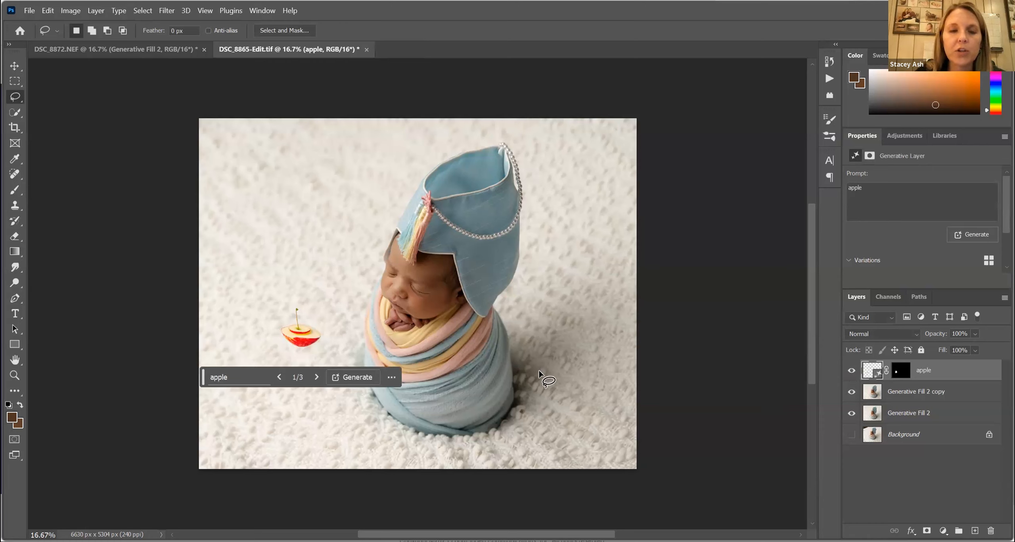
- Go through the generated apple variations and settle on the third one
left_click(318, 376)
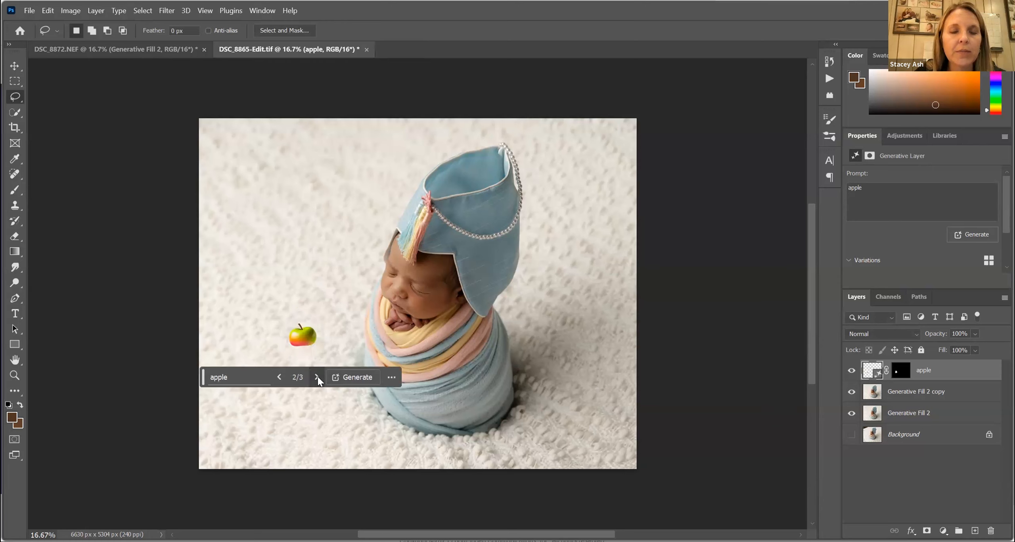
left_click(317, 376)
left_click(316, 376)
left_click(316, 376)
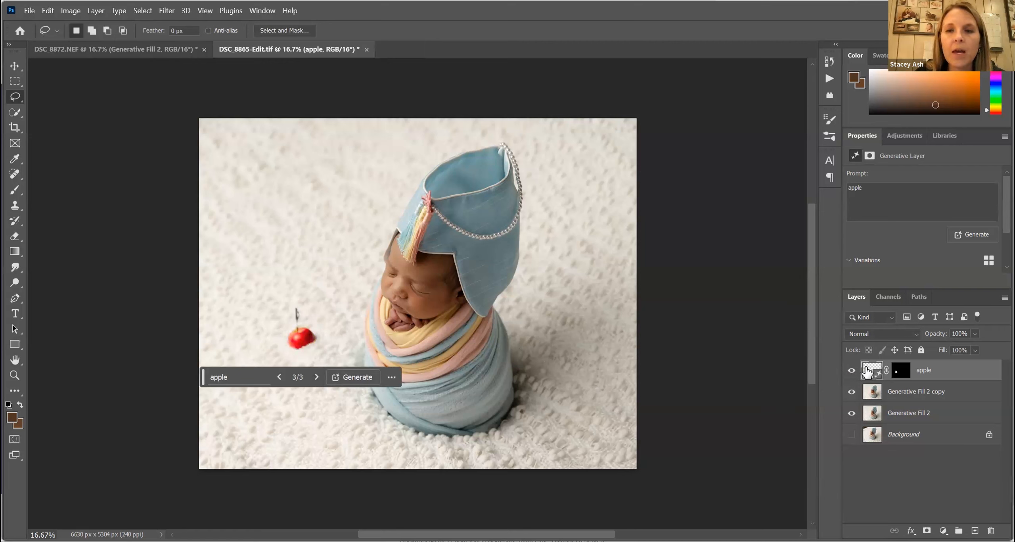
- Delete the apple layer and run Generative Fill with the prompt "apple" on a larger lassoed apple shape, about 1360 by 1390 px, beside the baby
key("Delete")
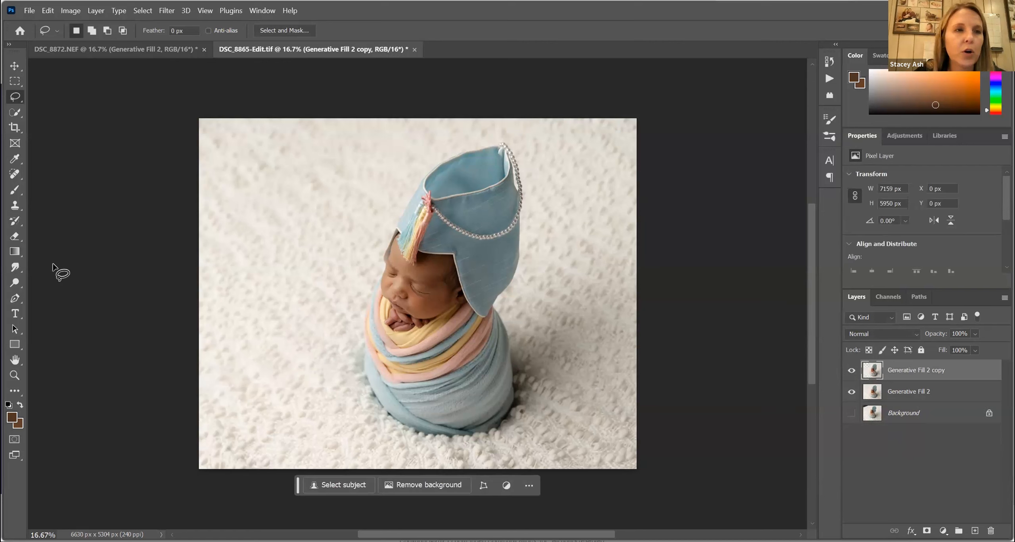
left_click_drag(283, 330, 283, 330)
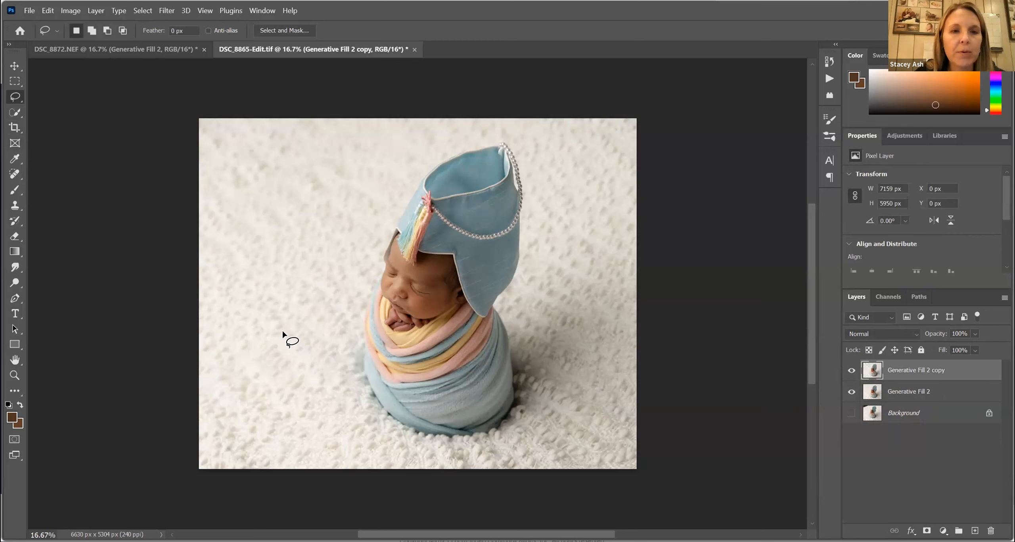
mouse_move(280, 374)
left_mouse_down()
mouse_move(318, 408)
mouse_move(350, 340)
mouse_move(303, 313)
mouse_move(303, 344)
left_mouse_up()
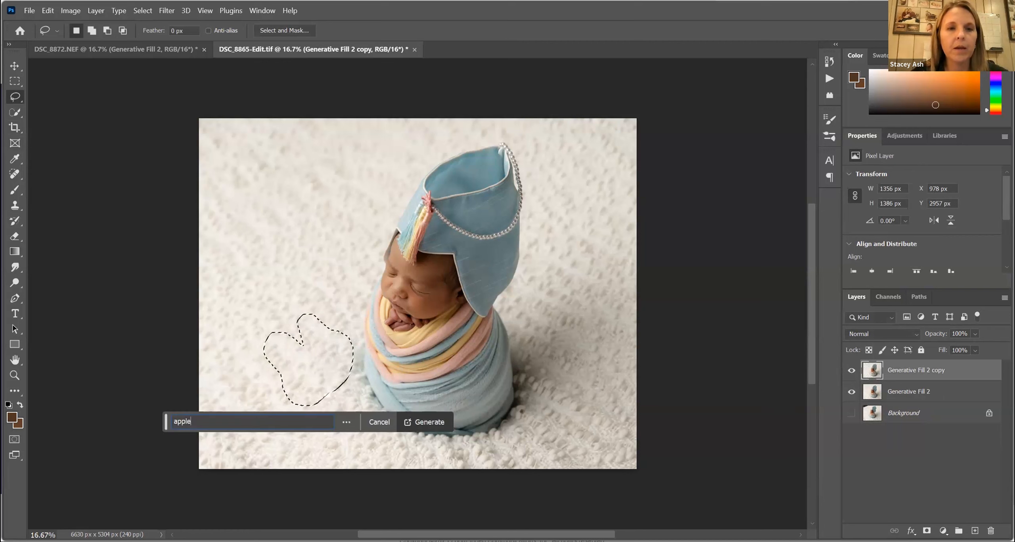
left_click(434, 421)
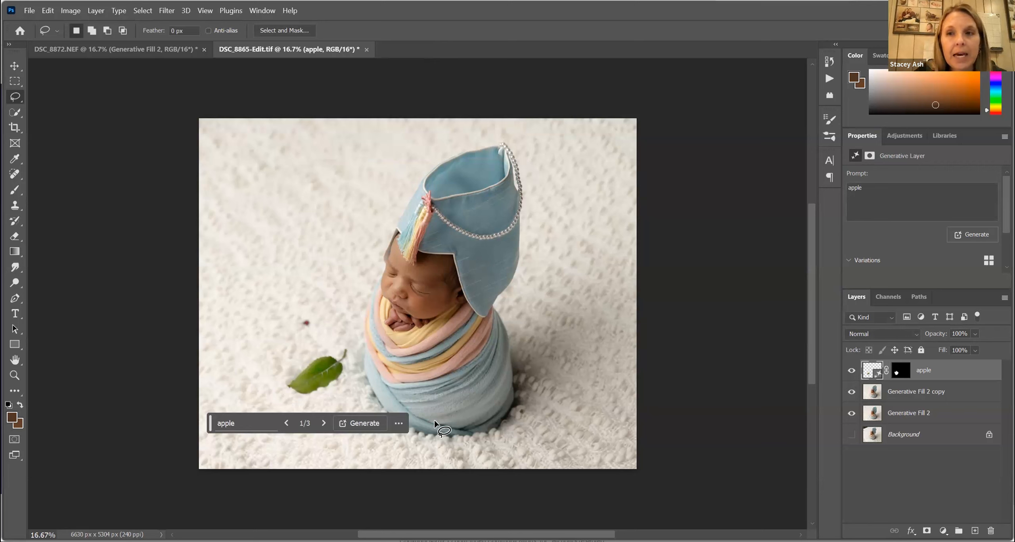
- Go through the variations of the larger apple fill, stop on the third one, and move the contextual task bar away from it
left_click(321, 424)
left_click(322, 424)
left_click(321, 424)
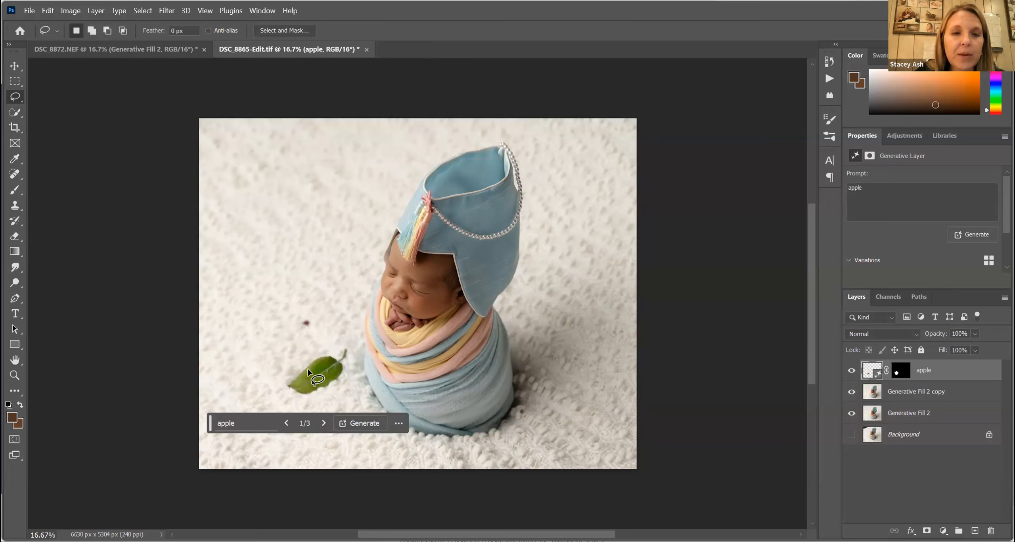
left_click(322, 423)
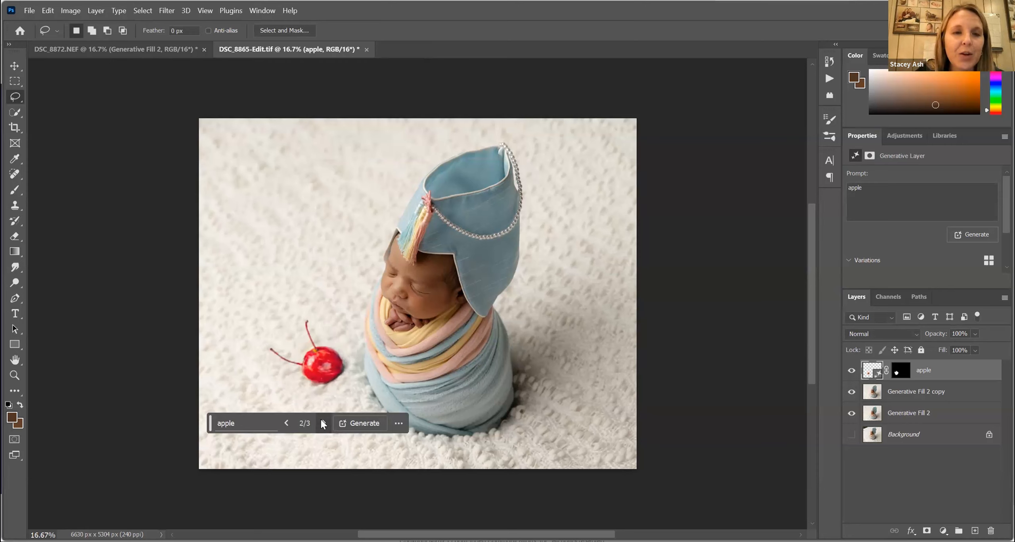
left_click(323, 423)
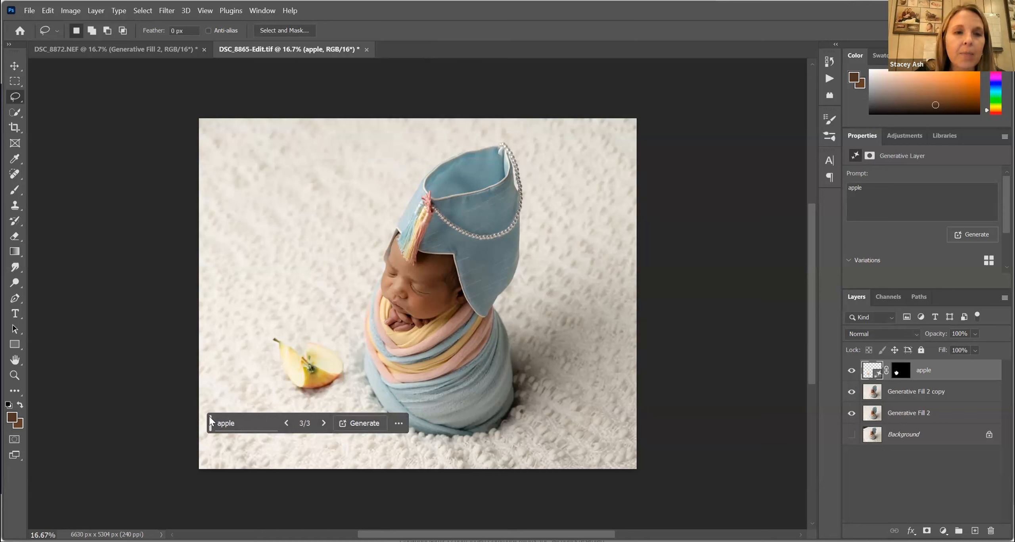
left_click_drag(209, 416, 89, 455)
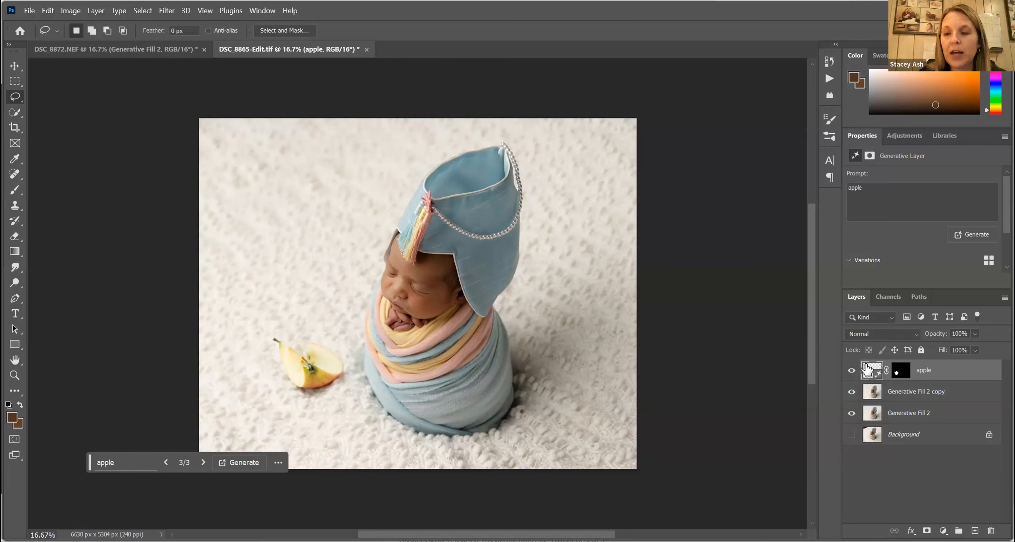
- Delete the larger apple layer and compare the original Background with Generative Fill 2, leaving only Generative Fill 2 visible
key("Delete")
left_click(851, 370)
left_click(851, 411)
left_click(851, 392)
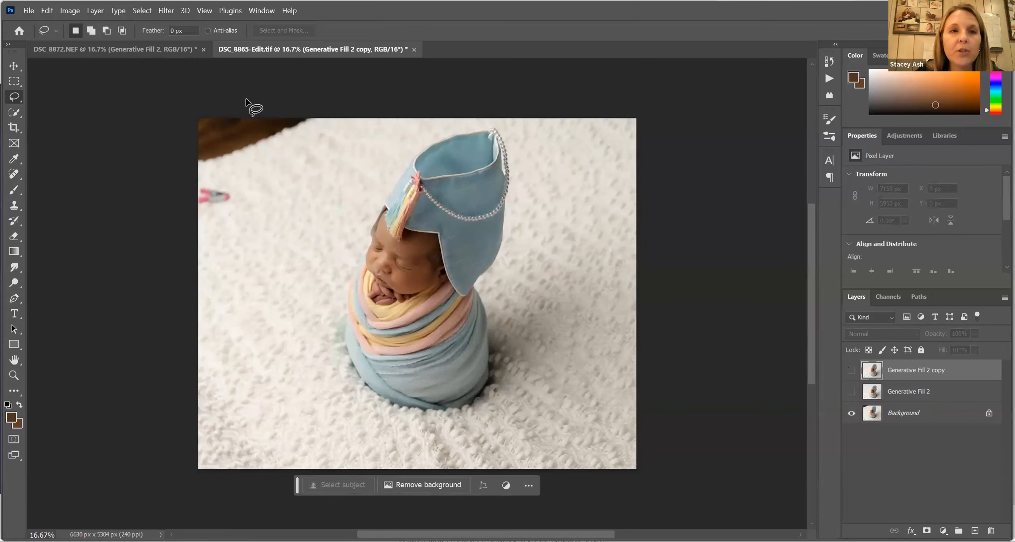
left_click(852, 392)
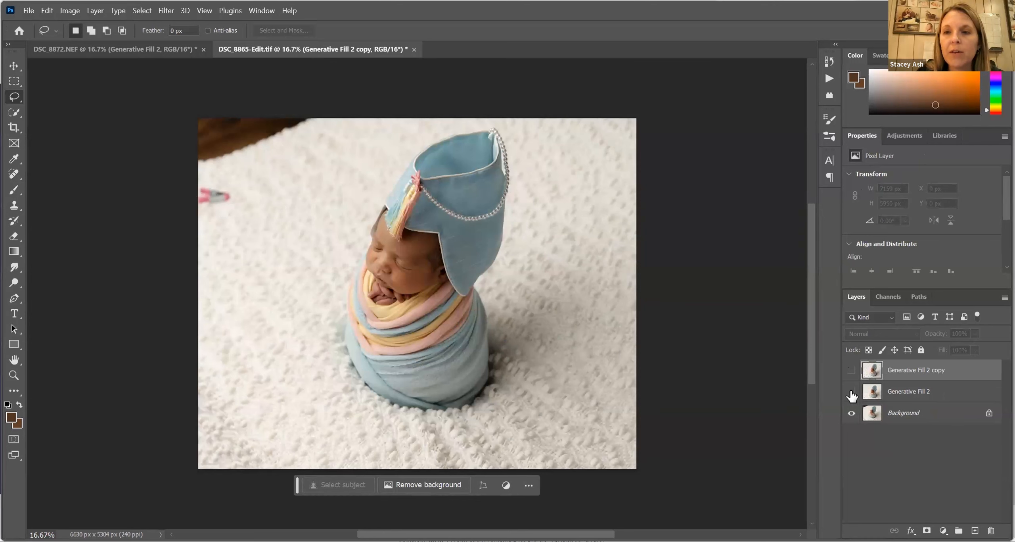
left_click(852, 414)
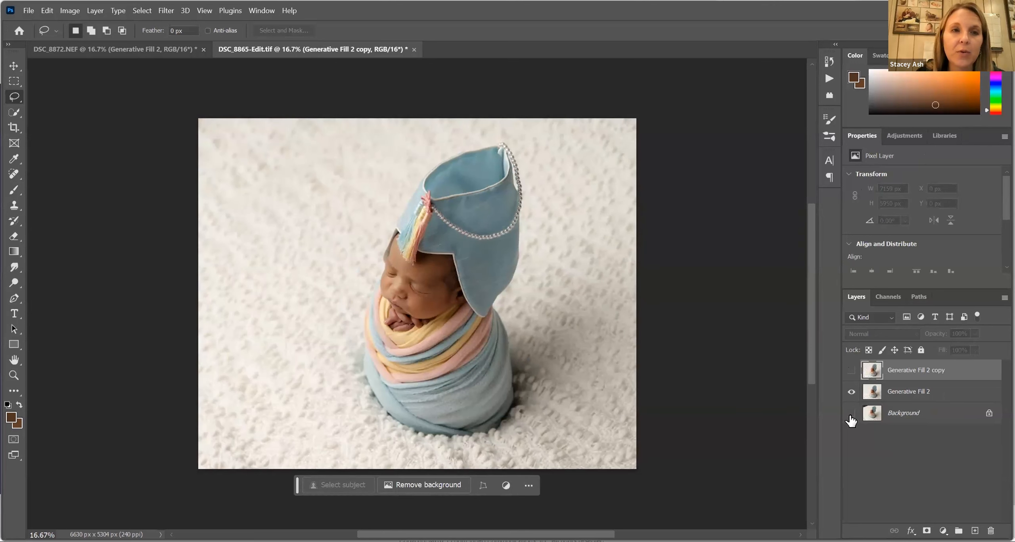